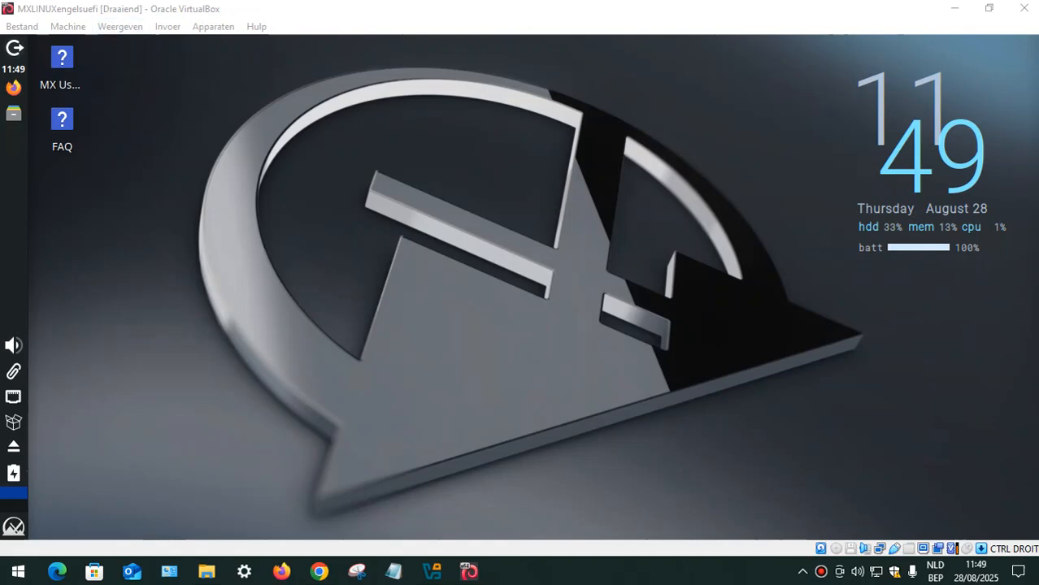
Step: Switch the virtual machine display to full-screen mode and accept the mode change
{"action": "left_click", "coordinate": [120, 27]}
{"action": "left_click", "coordinate": [148, 46]}
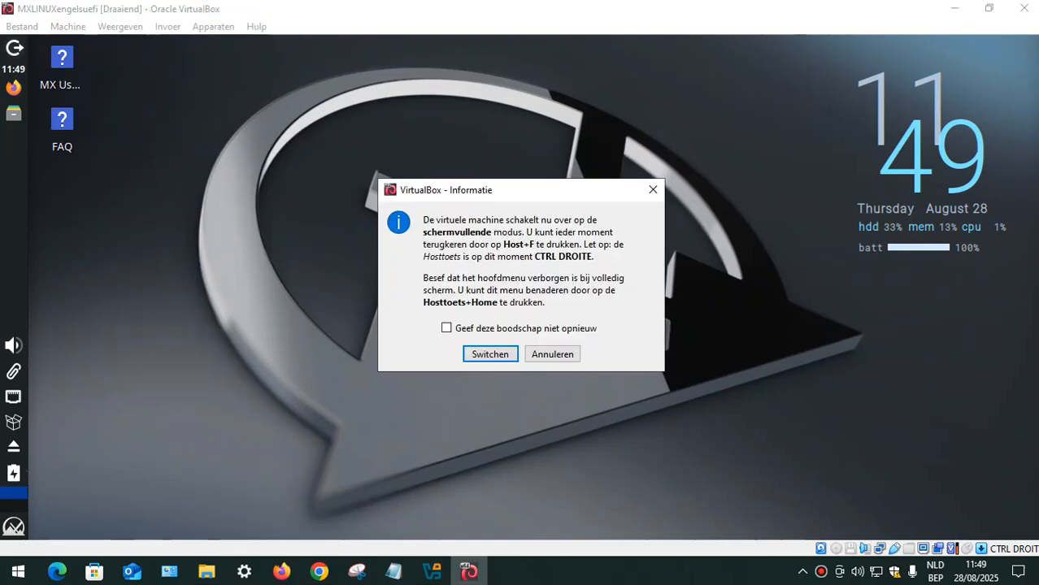
{"action": "left_click", "coordinate": [491, 353]}
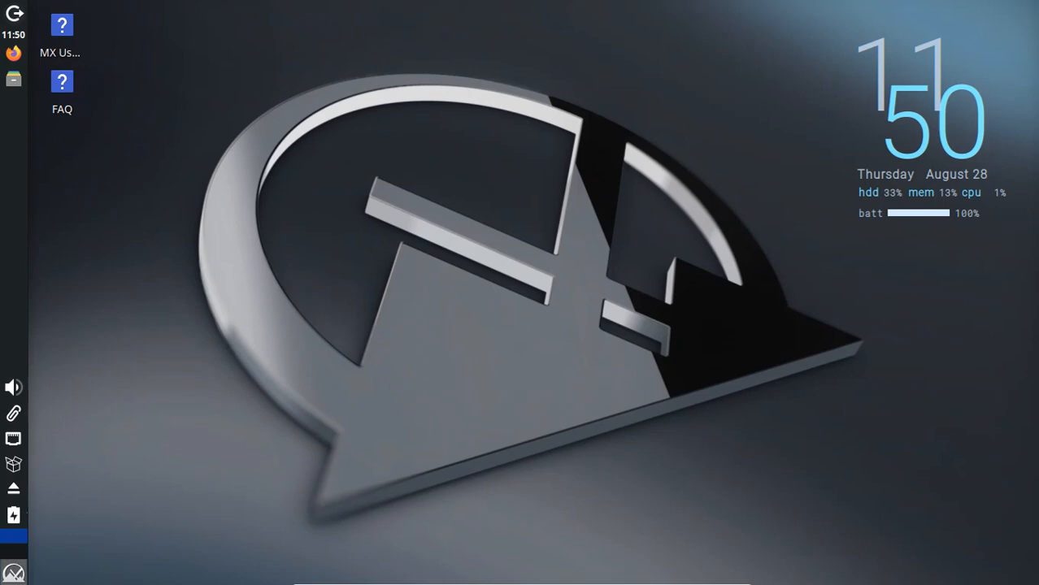
Step: Launch the PCManFM file manager, check the available actions for the MXLIVE drive, and close its window
{"action": "left_click", "coordinate": [13, 573]}
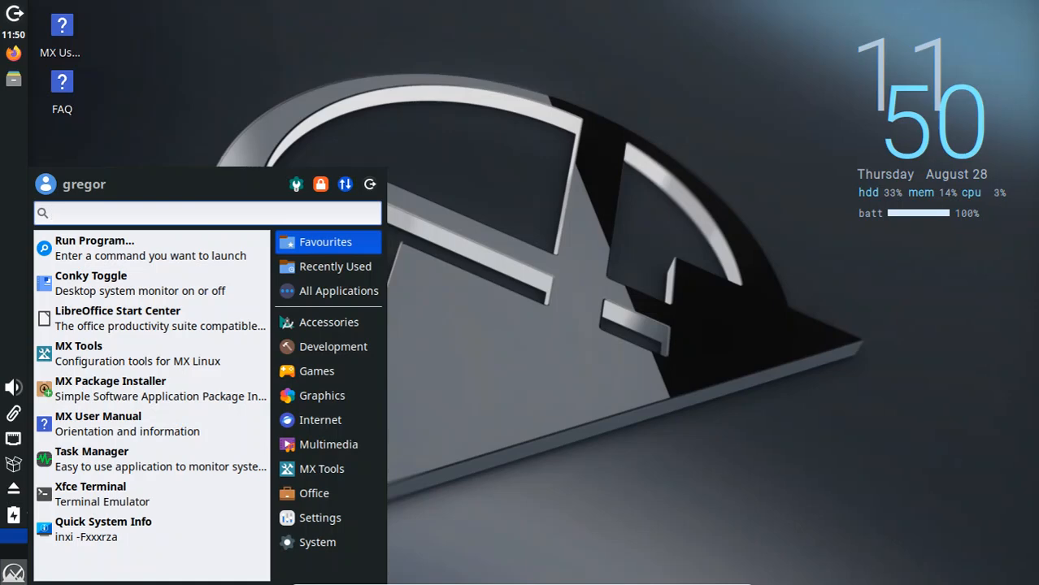
{"action": "type", "text": "pcman"}
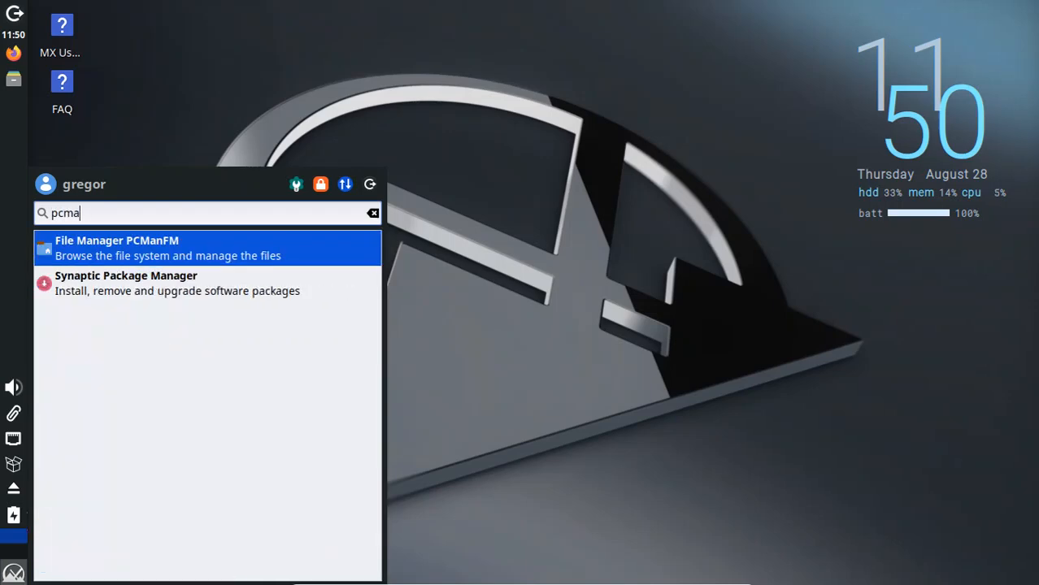
{"action": "key", "text": "Return"}
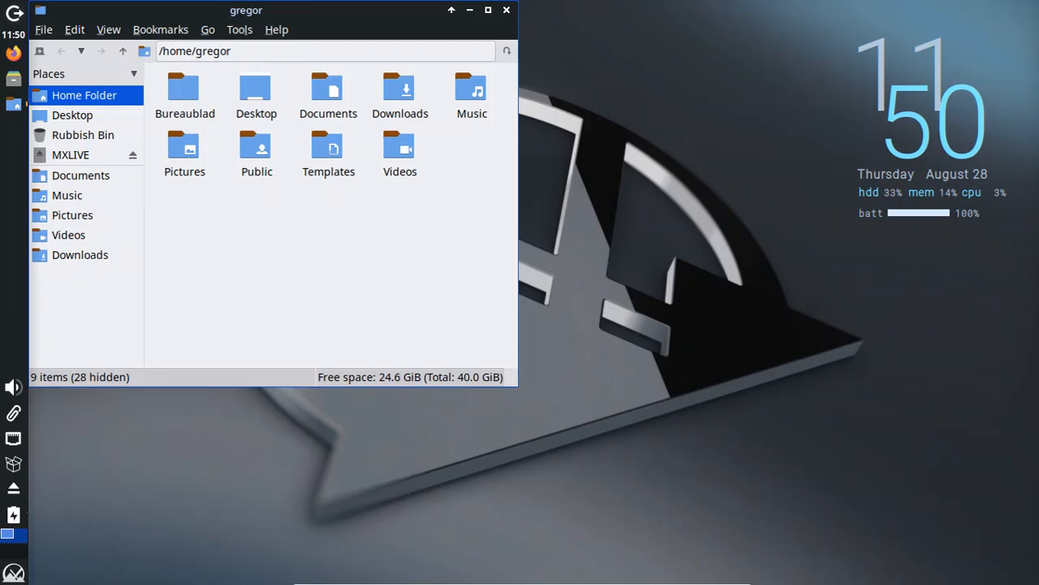
{"action": "right_click", "coordinate": [130, 156]}
{"action": "left_click", "coordinate": [196, 225]}
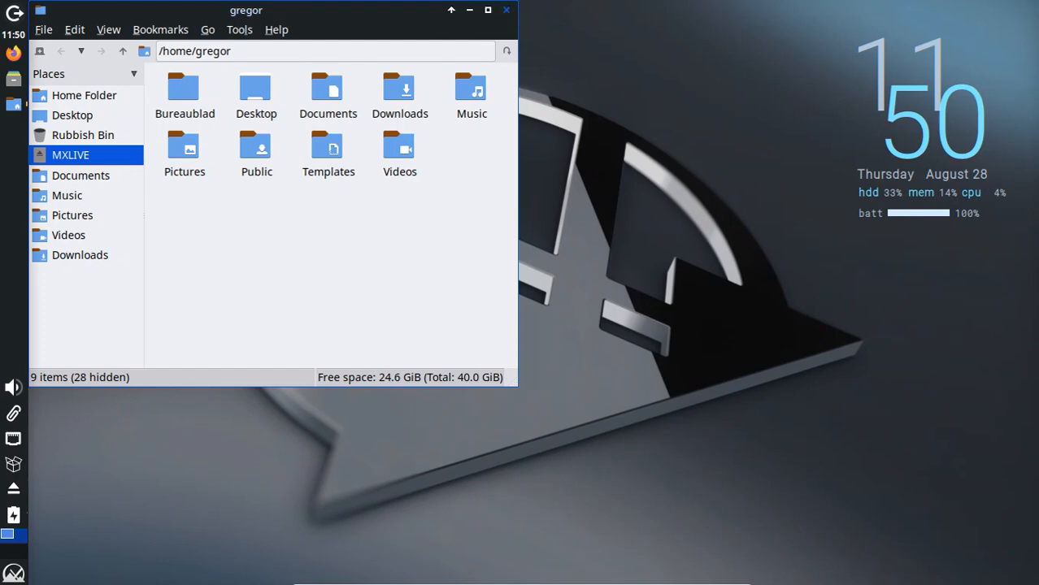
{"action": "left_click", "coordinate": [506, 10]}
Step: Check the available actions for the MXLIVE device in the Thunar file manager, and close its window
{"action": "left_click", "coordinate": [13, 79]}
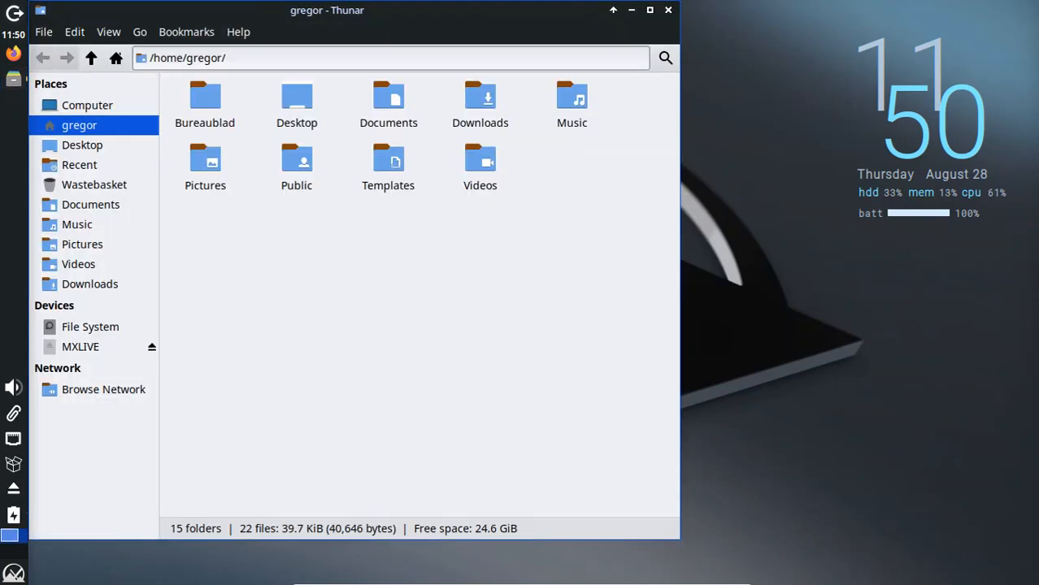
{"action": "right_click", "coordinate": [149, 348]}
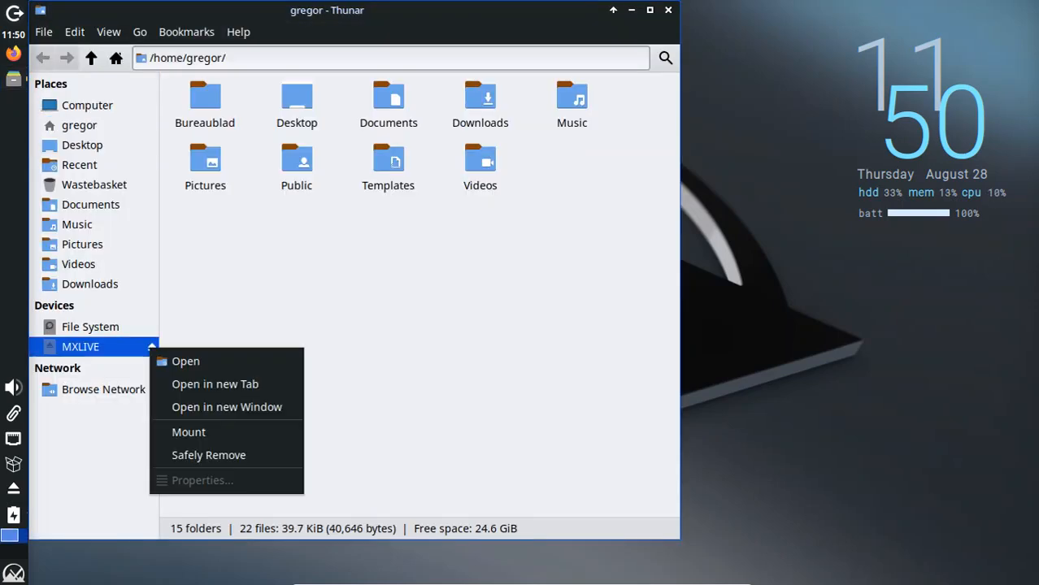
{"action": "key", "text": "Escape"}
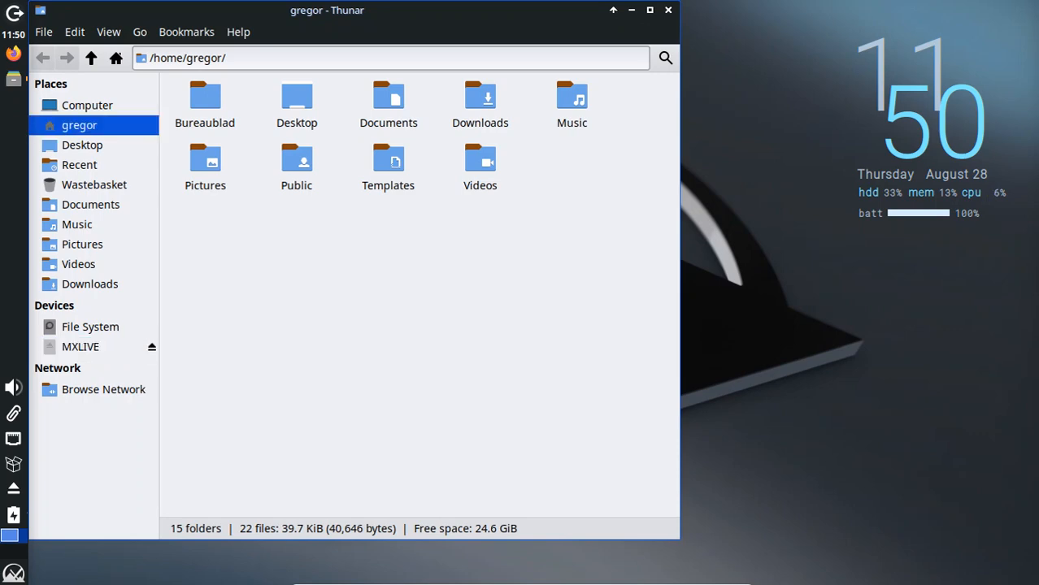
{"action": "key", "text": "alt+F4"}
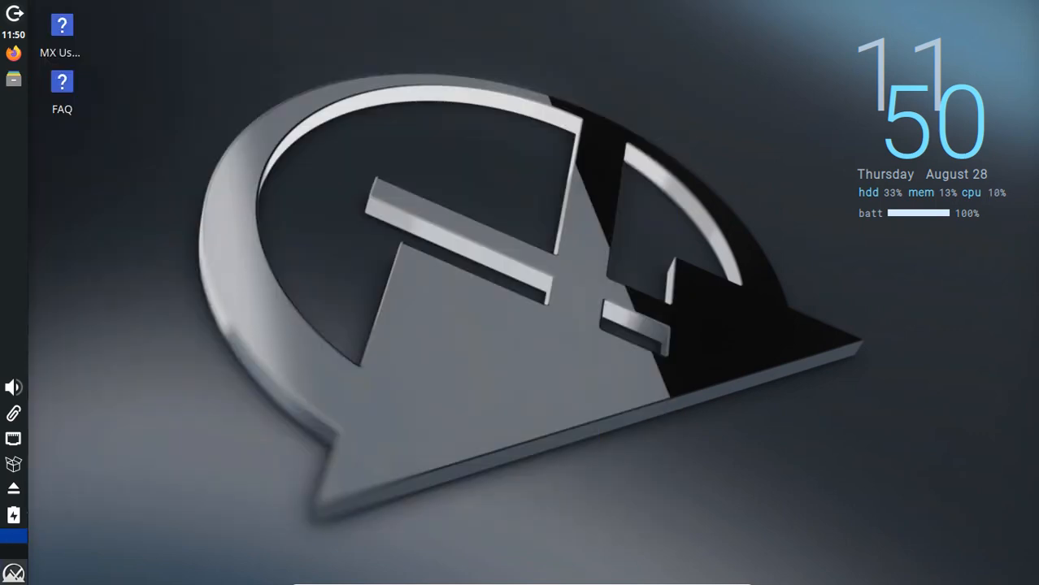
Step: Launch MX Snapshot from the MX Tools and proceed to its snapshot settings page
{"action": "left_click", "coordinate": [13, 572]}
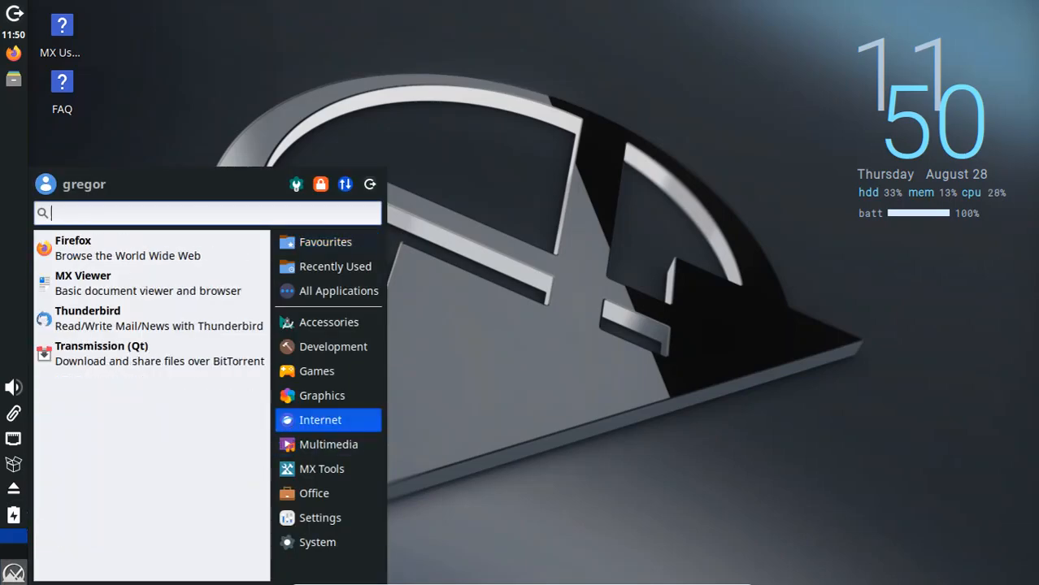
{"action": "mouse_move", "coordinate": [327, 469]}
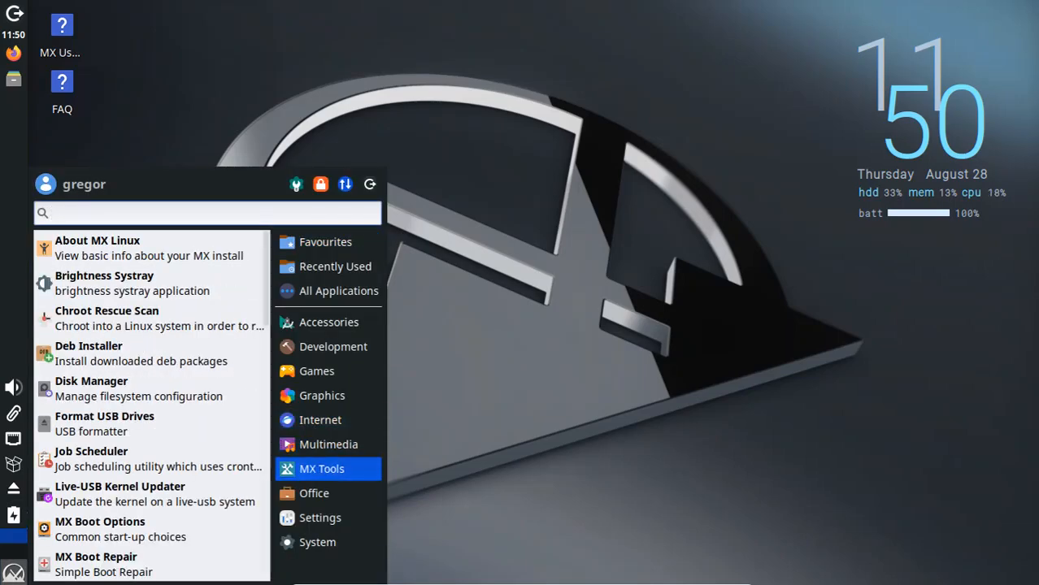
{"action": "mouse_move", "coordinate": [328, 322]}
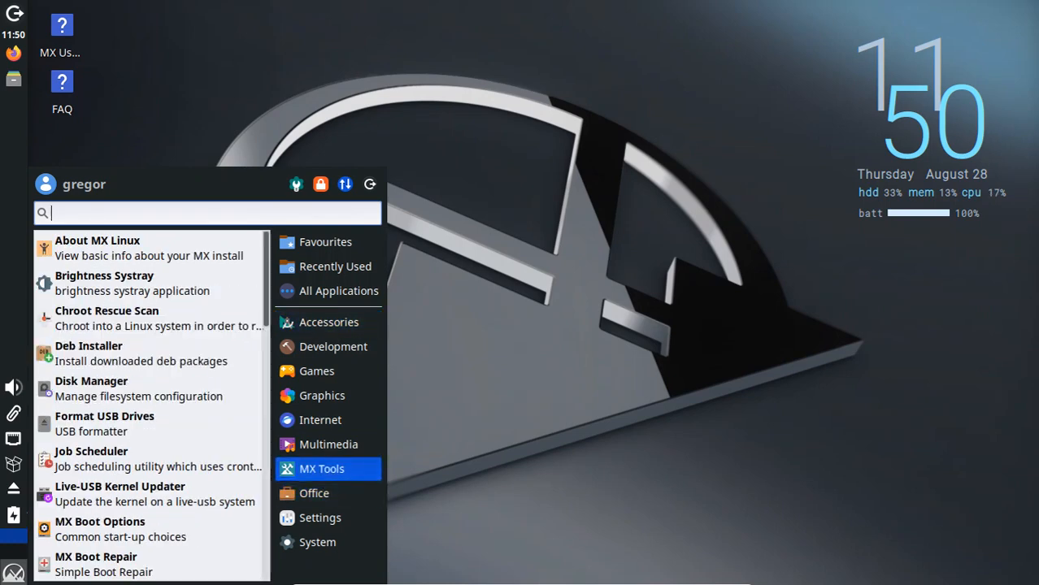
{"action": "scroll", "coordinate": [152, 406], "scroll_direction": "down", "scroll_amount": 5}
{"action": "scroll", "coordinate": [151, 407], "scroll_direction": "down", "scroll_amount": 7}
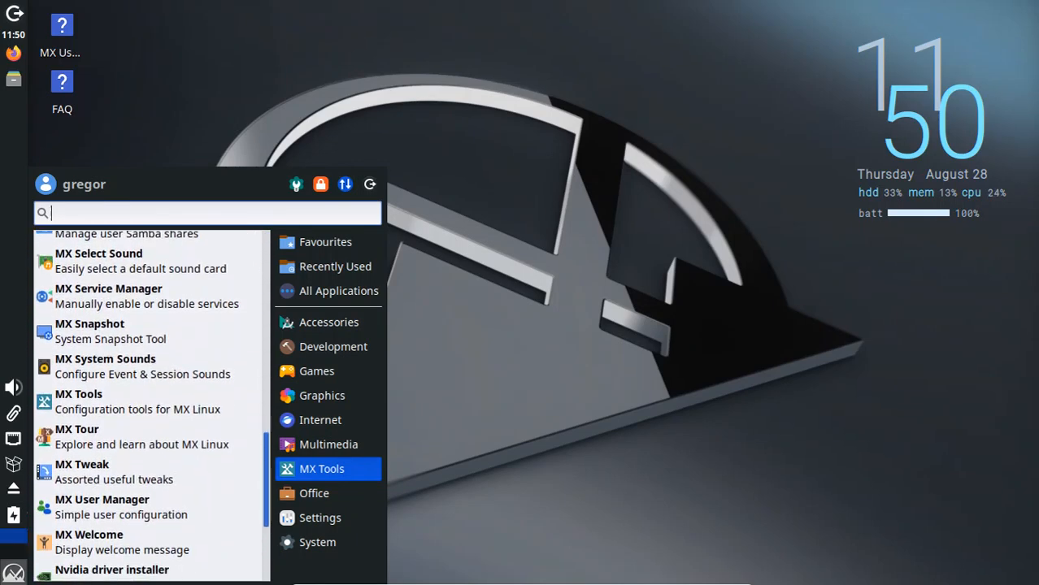
{"action": "left_click", "coordinate": [90, 331]}
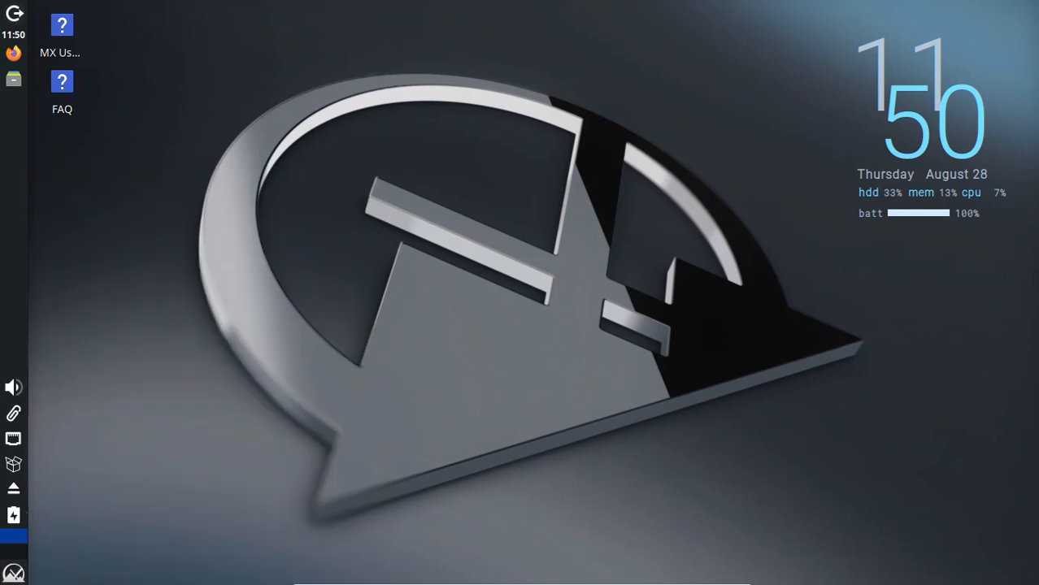
{"action": "left_click", "coordinate": [791, 536]}
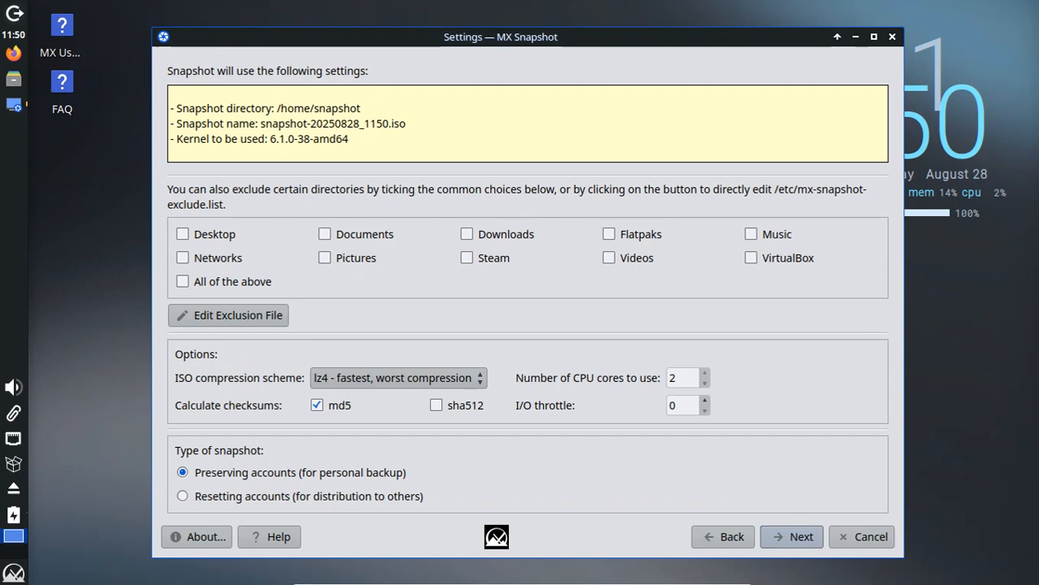
Step: Exclude the VirtualBox directory and start creating the account-preserving snapshot ISO, authenticating with the account password
{"action": "left_click", "coordinate": [752, 258]}
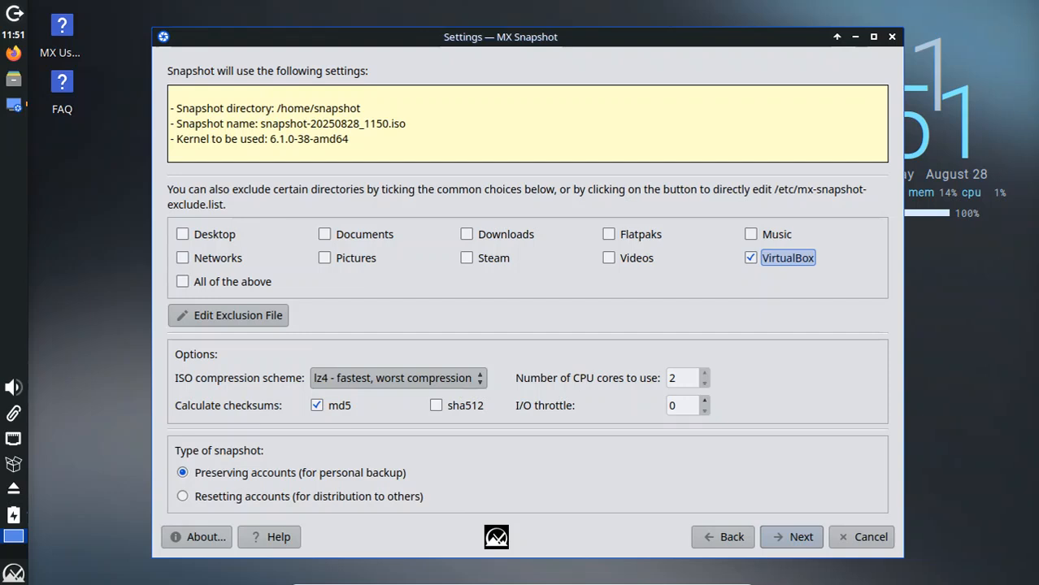
{"action": "left_click", "coordinate": [792, 538]}
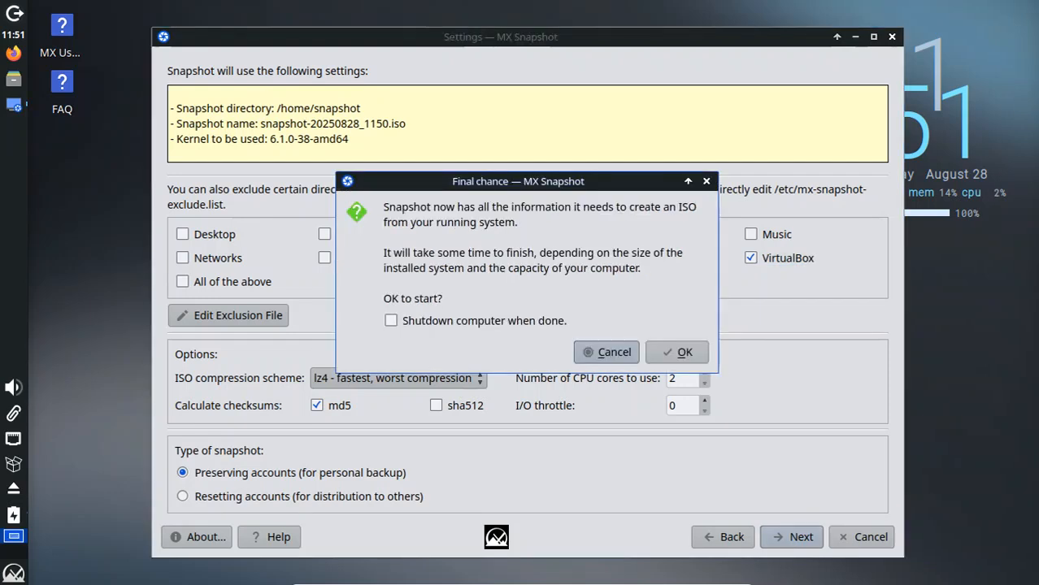
{"action": "left_click", "coordinate": [678, 353]}
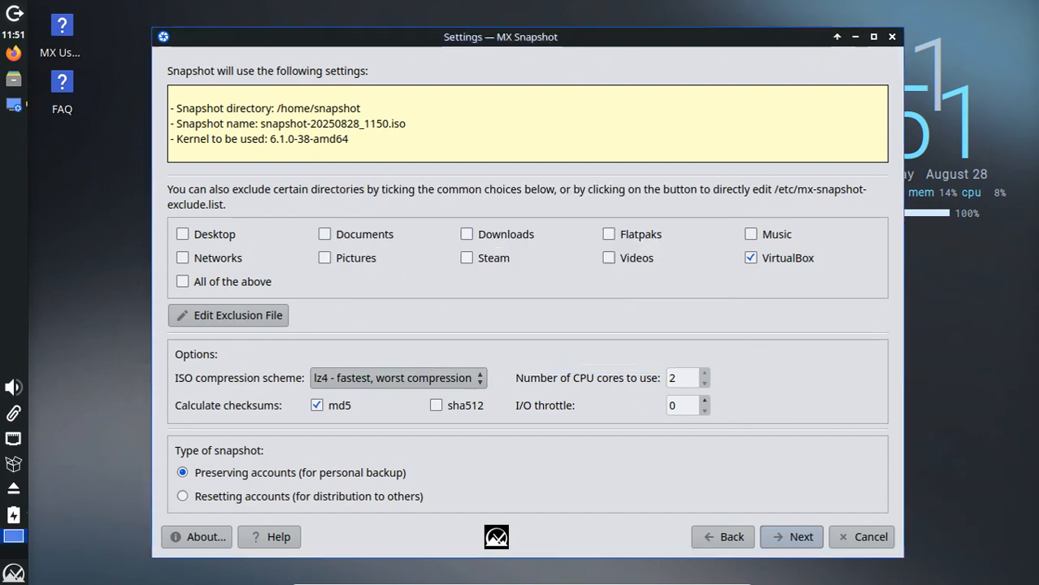
{"action": "type", "text": "••"}
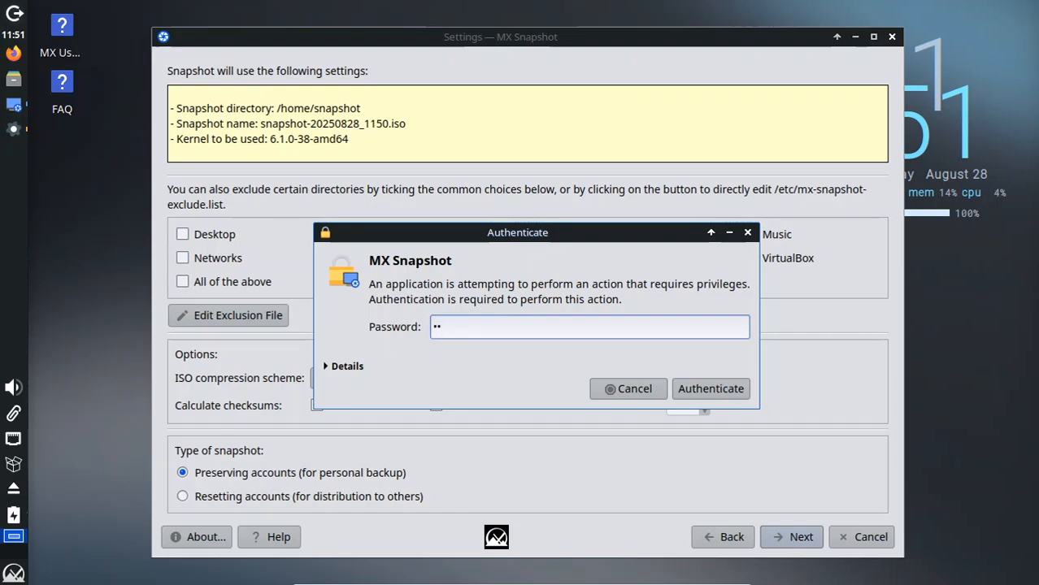
{"action": "key", "text": "Return"}
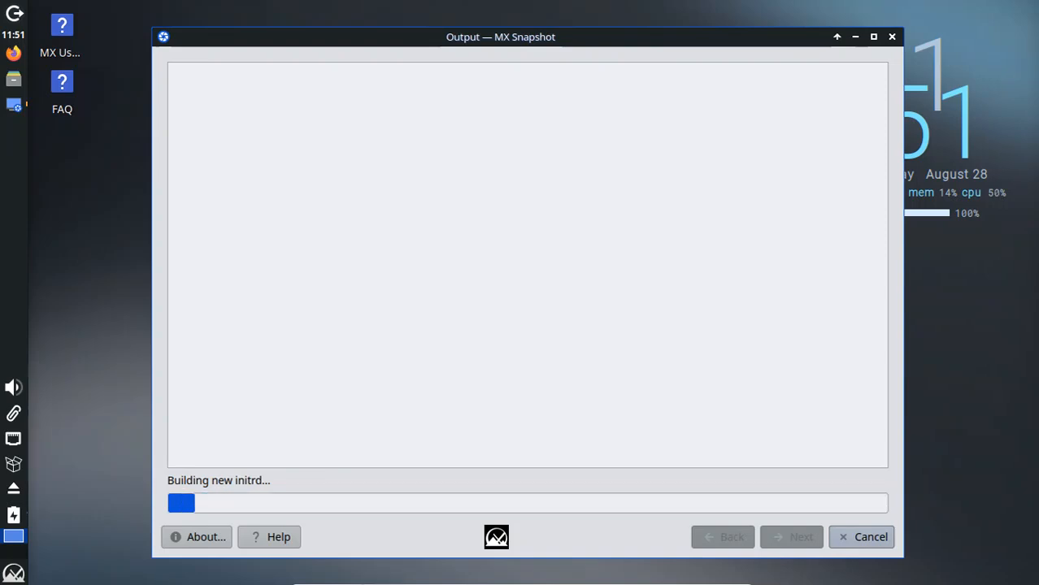
Step: Return the virtual machine from full-screen mode to a window while the snapshot is being built
{"action": "left_click", "coordinate": [437, 580]}
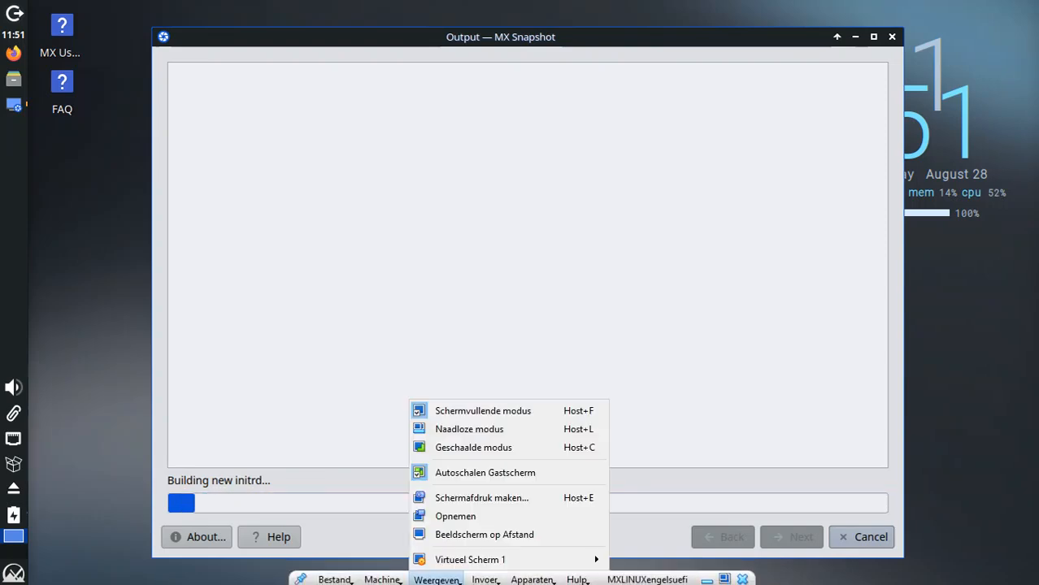
{"action": "left_click", "coordinate": [483, 411]}
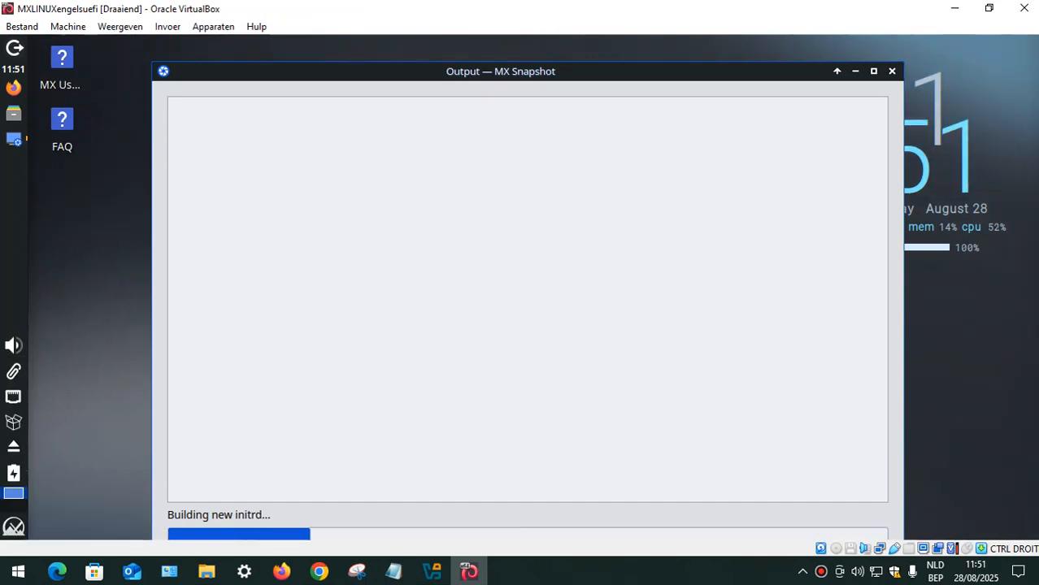
{"action": "left_click", "coordinate": [821, 571]}
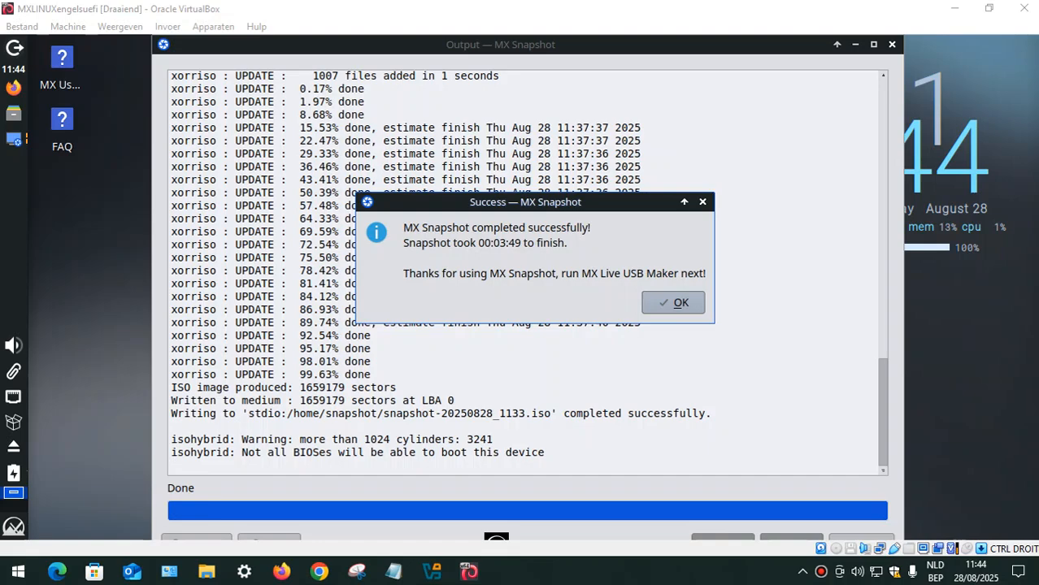
Step: Put the virtual machine back in full-screen mode and close the finished MX Snapshot, acknowledging its completion message
{"action": "left_click", "coordinate": [674, 303]}
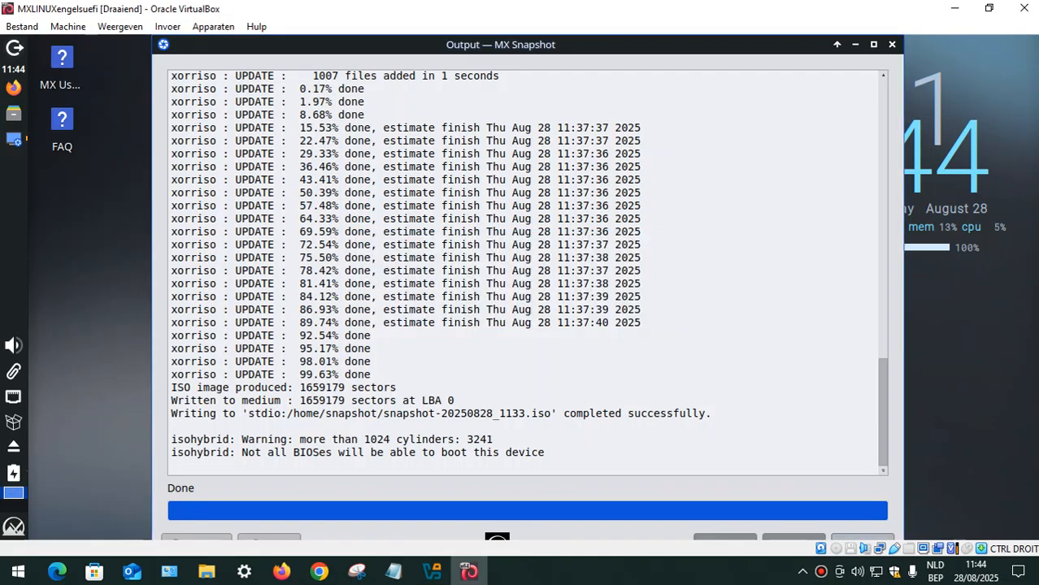
{"action": "left_click", "coordinate": [120, 26]}
{"action": "left_click", "coordinate": [166, 45]}
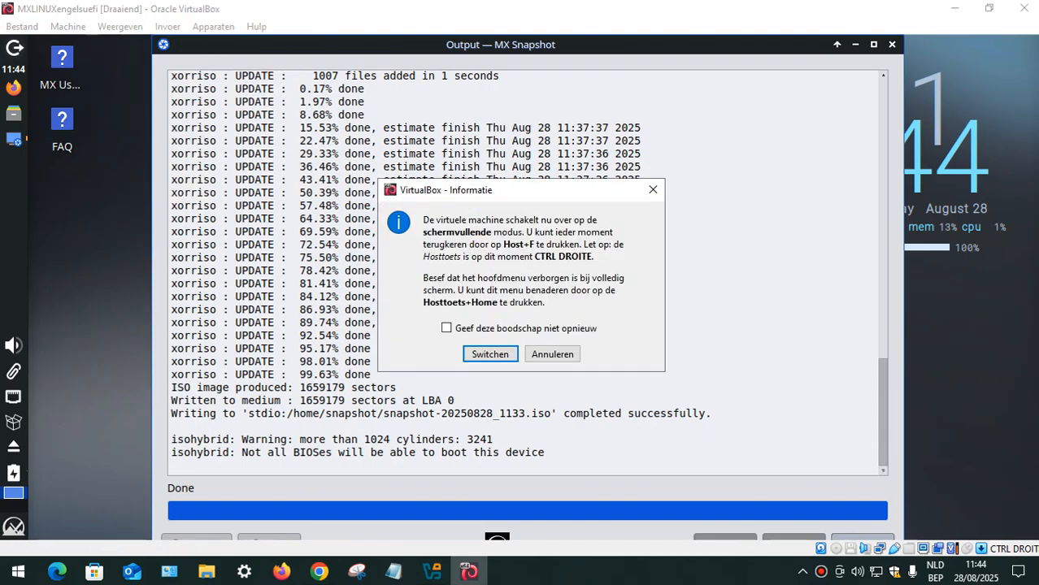
{"action": "left_click", "coordinate": [490, 354]}
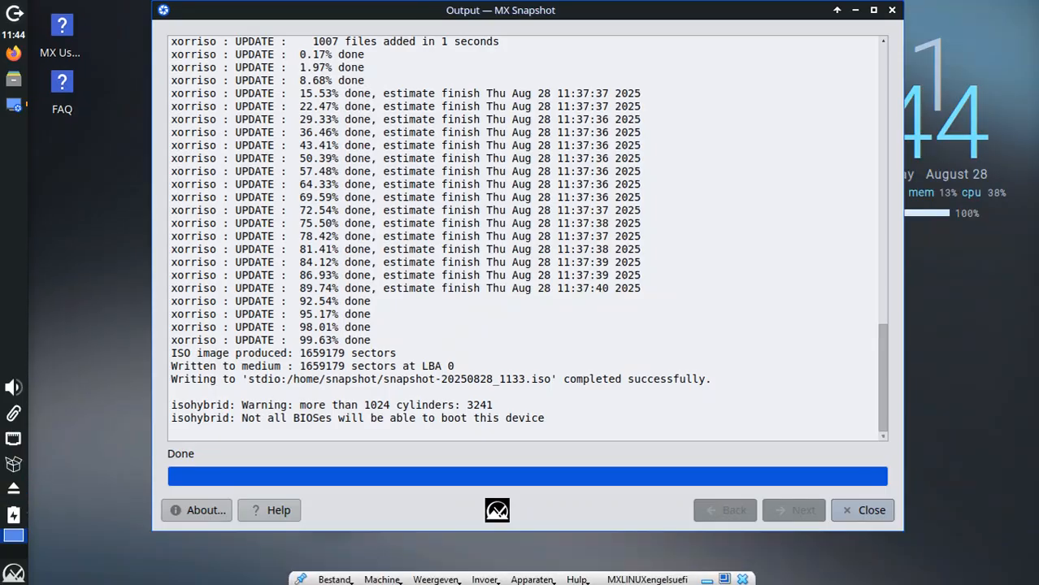
{"action": "left_click", "coordinate": [862, 511]}
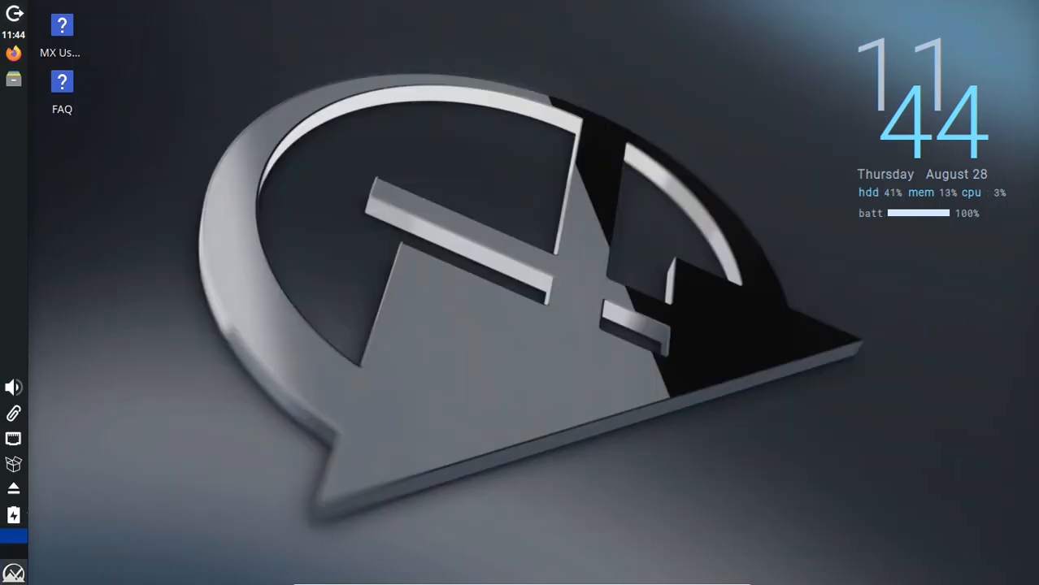
Step: Launch MX Live USB Maker from the MX Tools applications
{"action": "left_click", "coordinate": [13, 572]}
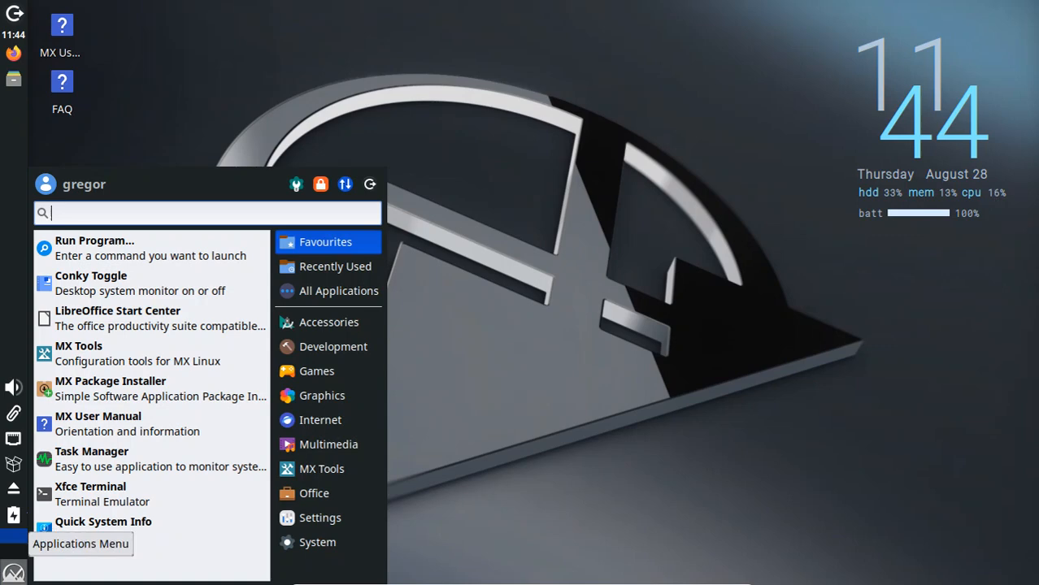
{"action": "left_click", "coordinate": [322, 469]}
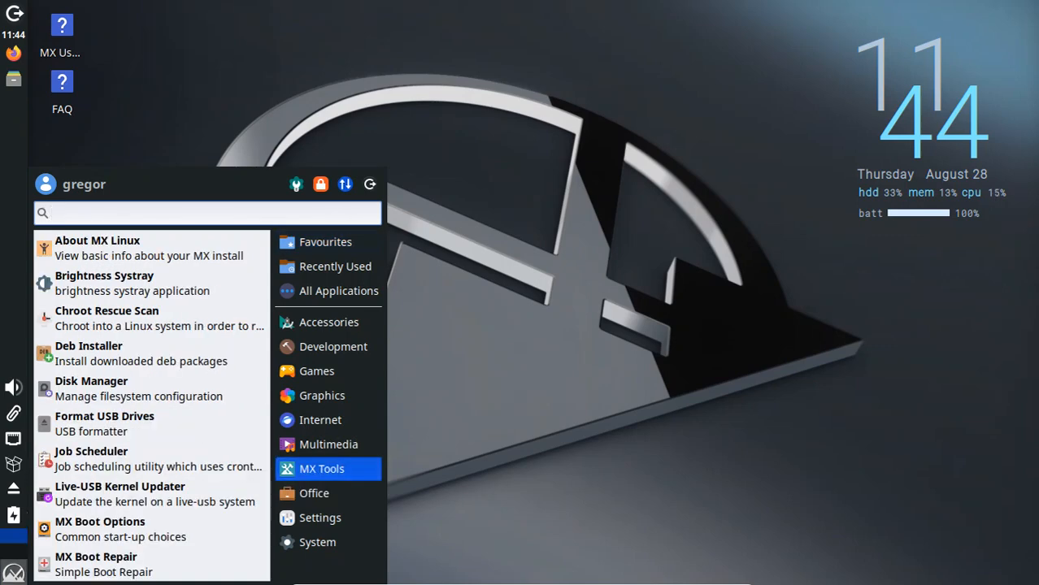
{"action": "scroll", "coordinate": [152, 407], "scroll_direction": "down", "scroll_amount": 10}
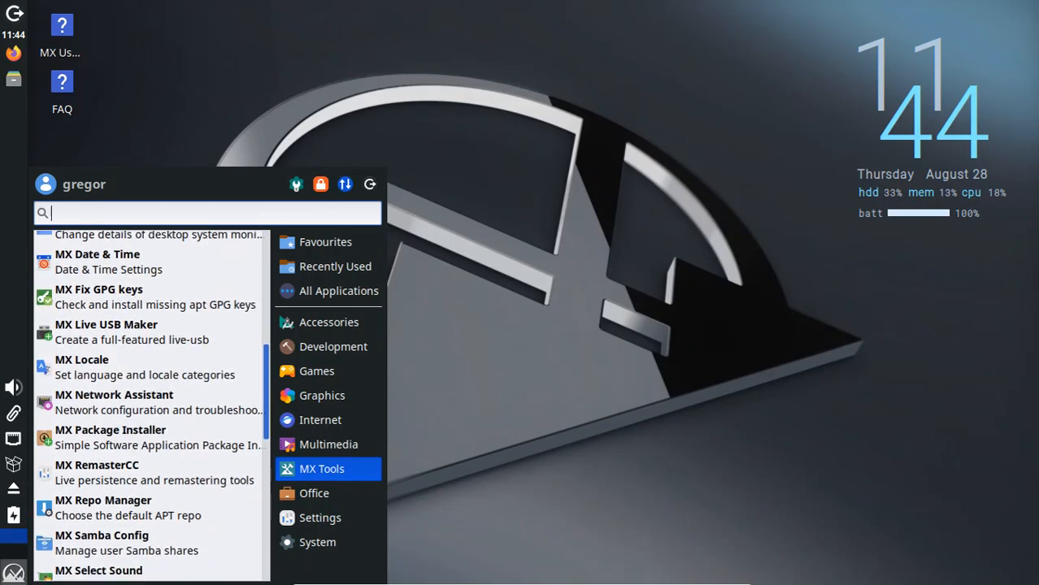
{"action": "scroll", "coordinate": [151, 407], "scroll_direction": "down", "scroll_amount": 5}
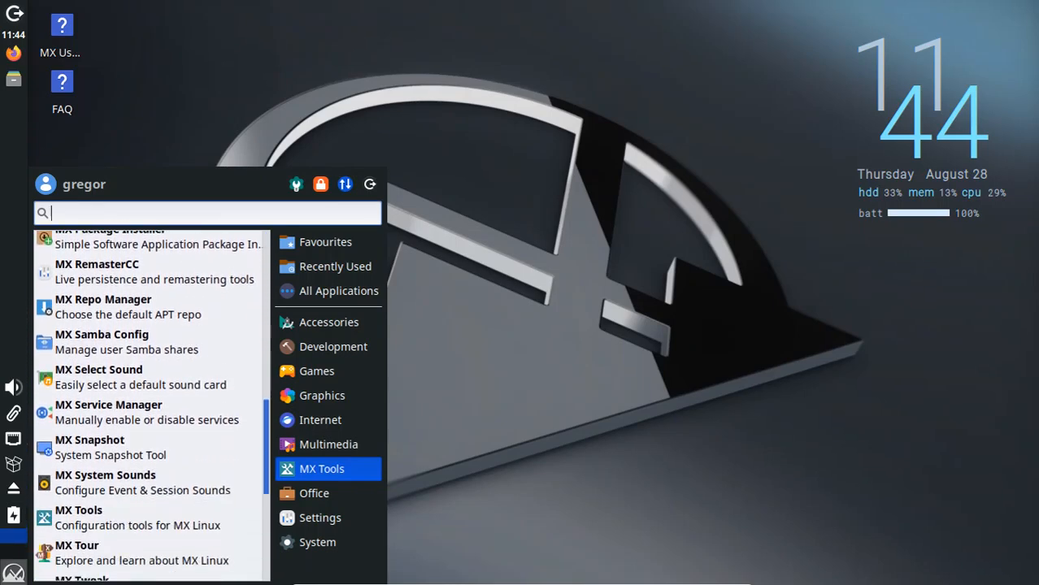
{"action": "scroll", "coordinate": [151, 406], "scroll_direction": "down", "scroll_amount": 3}
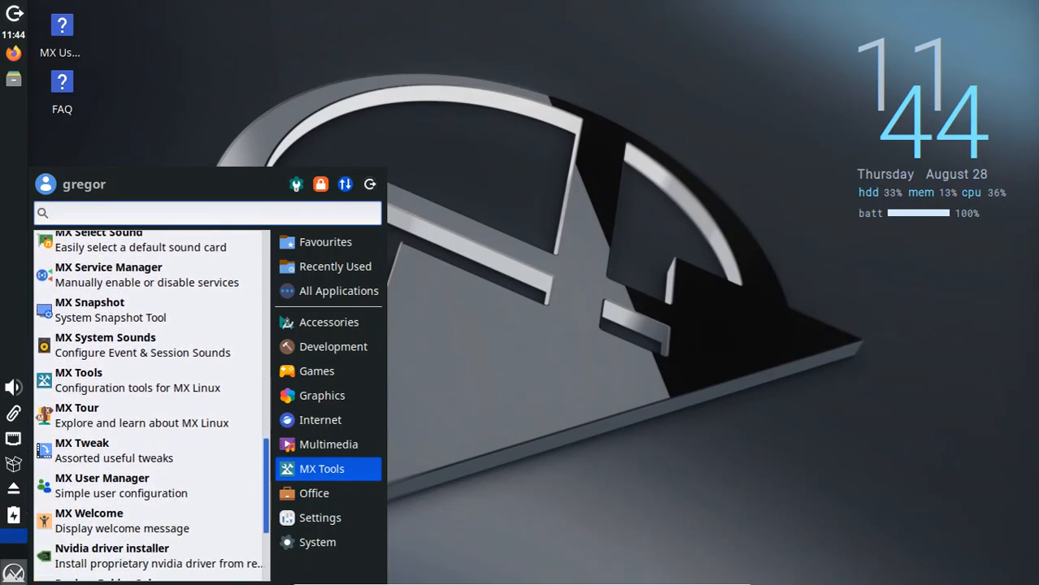
{"action": "scroll", "coordinate": [152, 407], "scroll_direction": "up", "scroll_amount": 8}
{"action": "scroll", "coordinate": [152, 407], "scroll_direction": "up", "scroll_amount": 3}
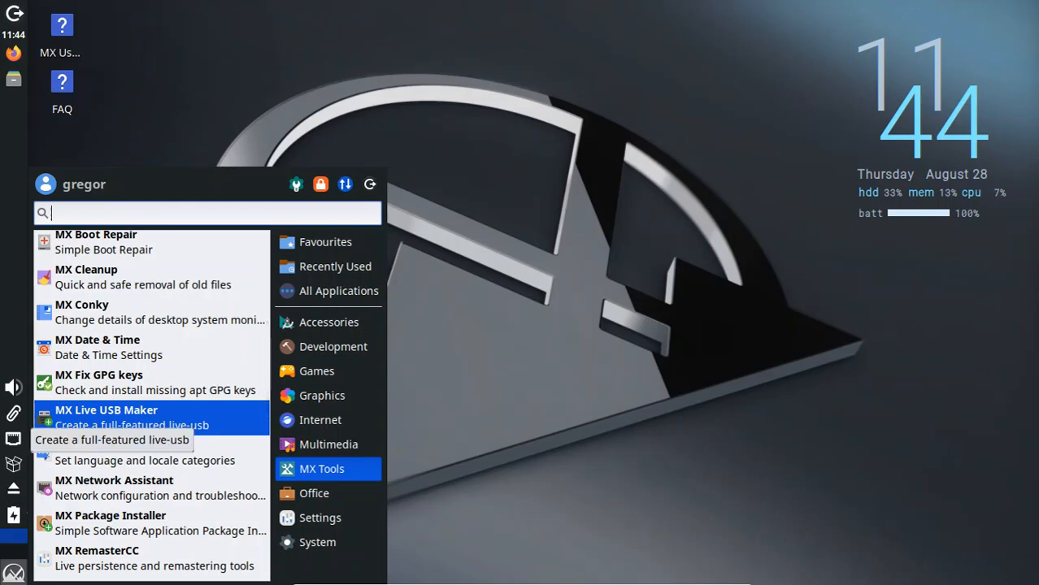
{"action": "left_click", "coordinate": [112, 416]}
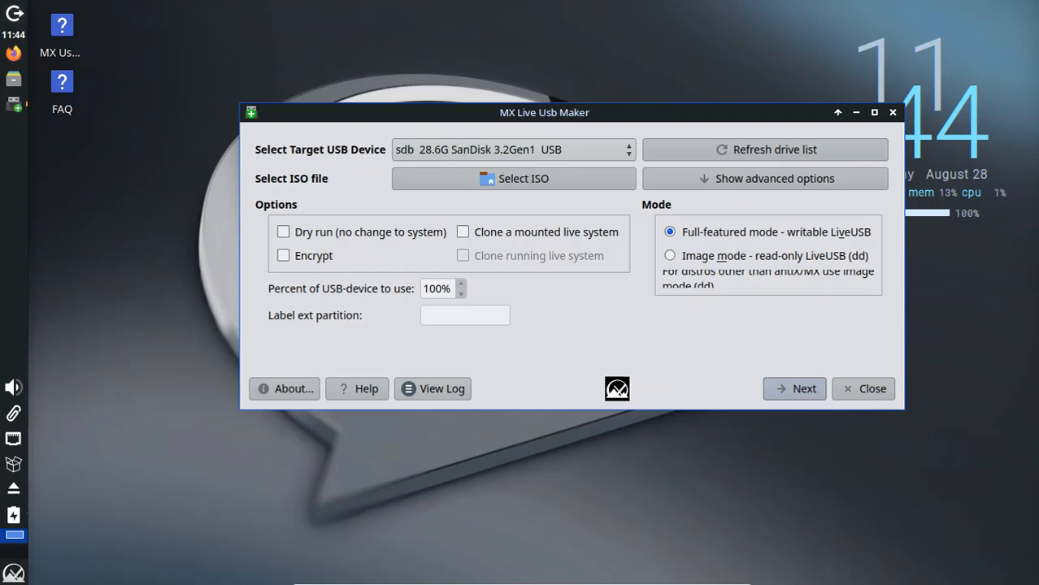
Step: Choose the SanDisk 3.2Gen1 USB drive as target and load snapshot-20250828_1133.iso from /home/snapshot as the ISO file
{"action": "left_click", "coordinate": [513, 150]}
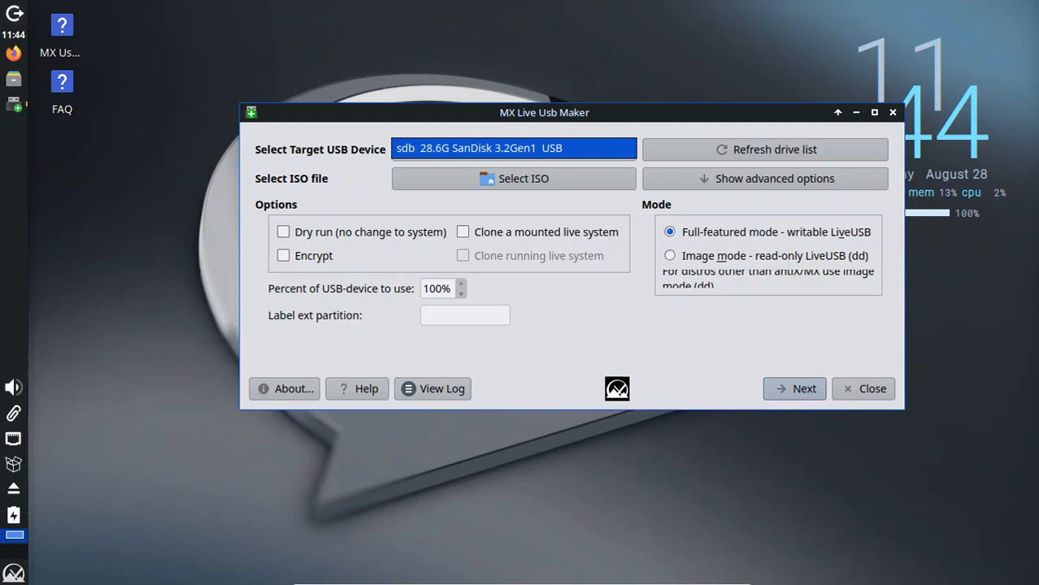
{"action": "left_click", "coordinate": [513, 178]}
{"action": "left_click", "coordinate": [514, 178]}
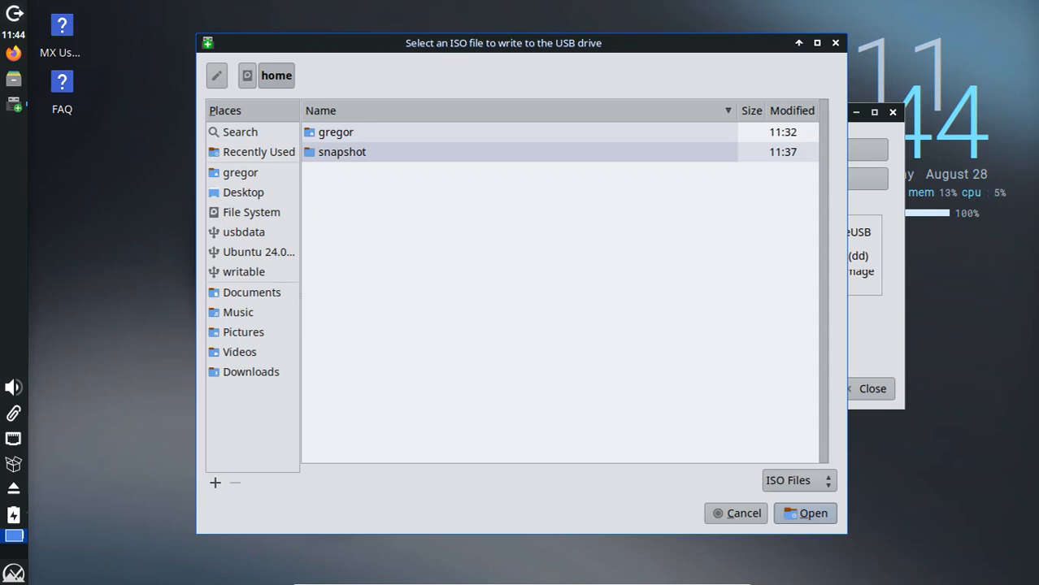
{"action": "double_click", "coordinate": [342, 152]}
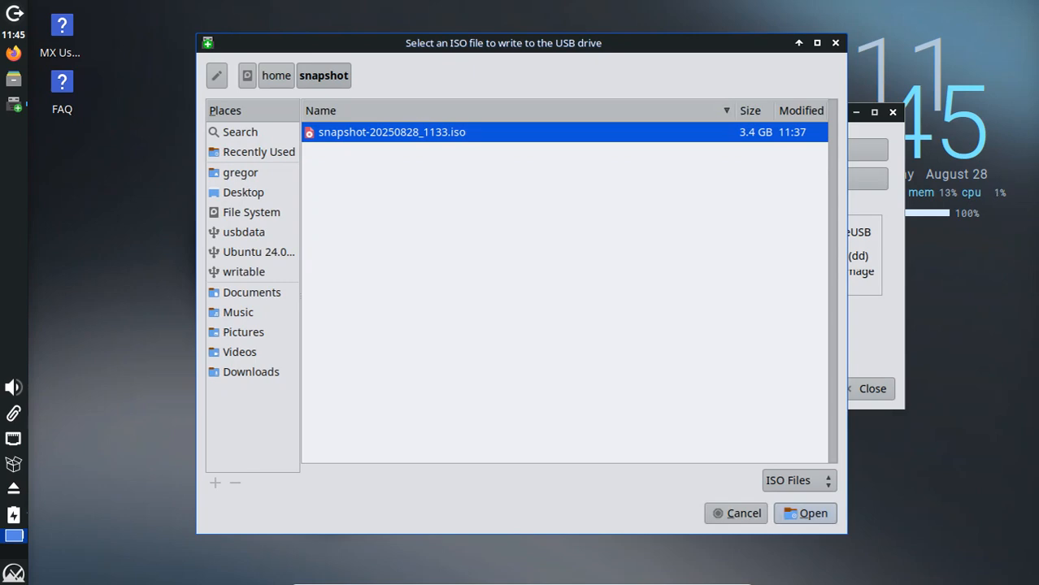
{"action": "key", "text": "Return"}
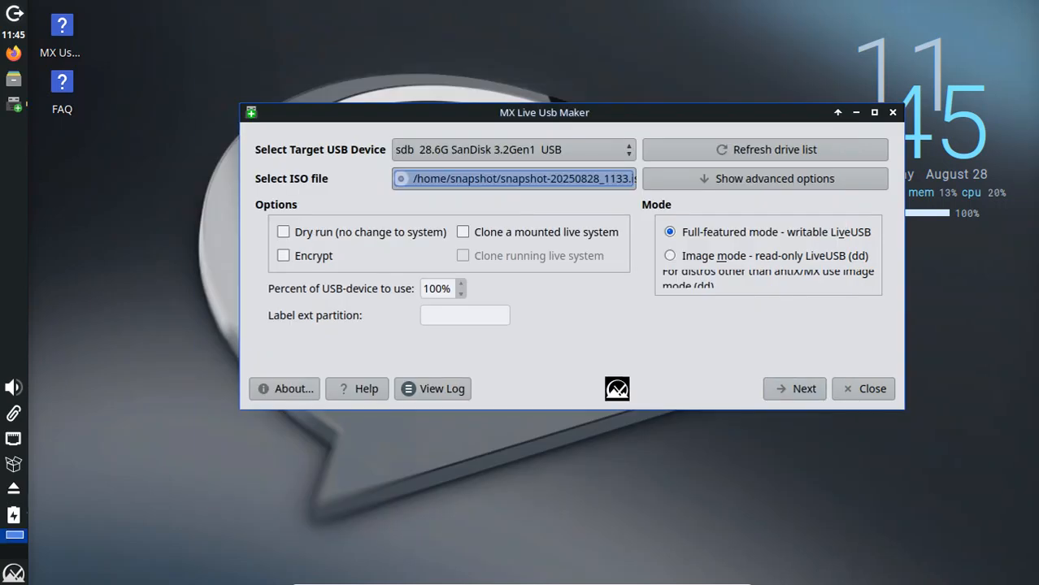
Step: Start writing the ISO in read-only image mode (dd), agreeing to erase the USB drive and authenticating with the account password
{"action": "key", "text": "alt+m"}
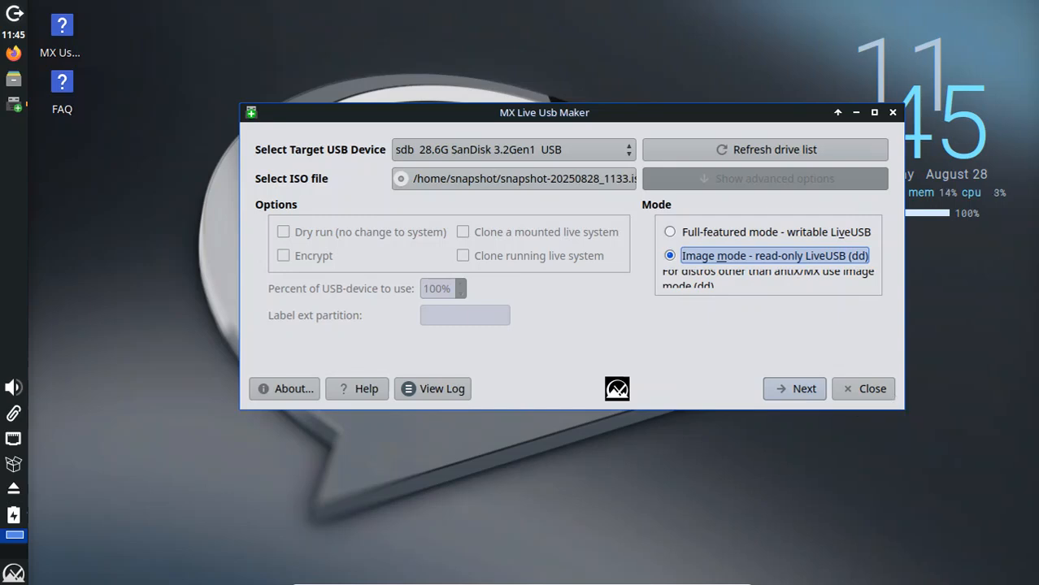
{"action": "left_click", "coordinate": [799, 388]}
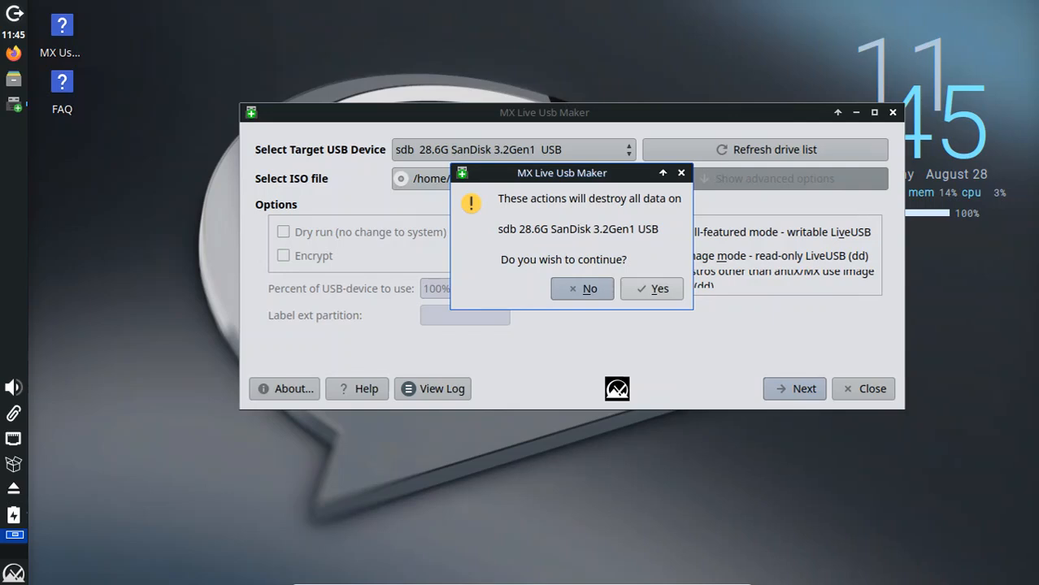
{"action": "left_click", "coordinate": [652, 290]}
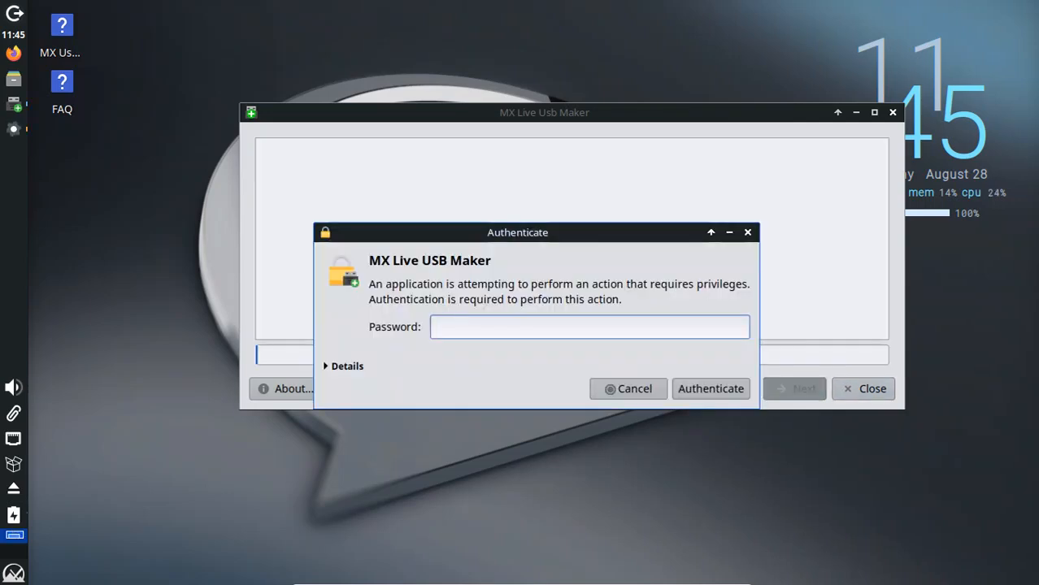
{"action": "type", "text": "••"}
{"action": "key", "text": "Return"}
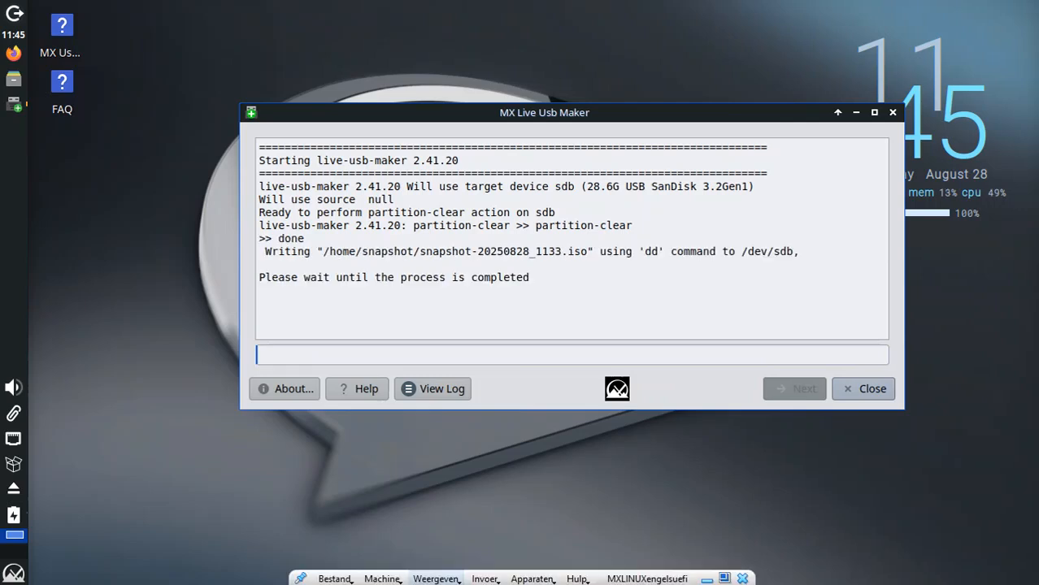
Step: Switch the virtual machine out of full-screen mode while the ISO is being written to the USB drive
{"action": "left_click", "coordinate": [436, 579]}
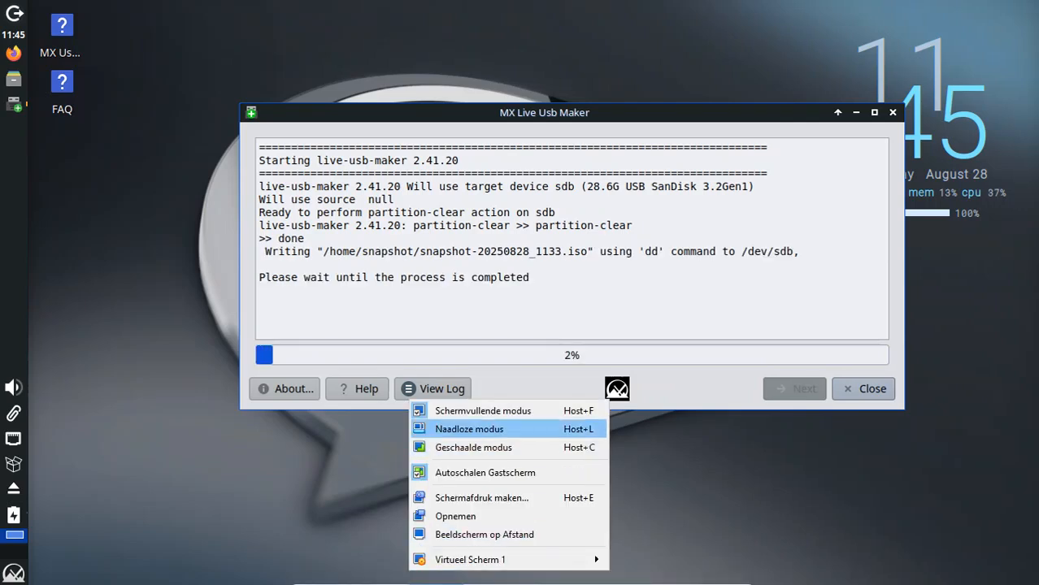
{"action": "left_click", "coordinate": [483, 410]}
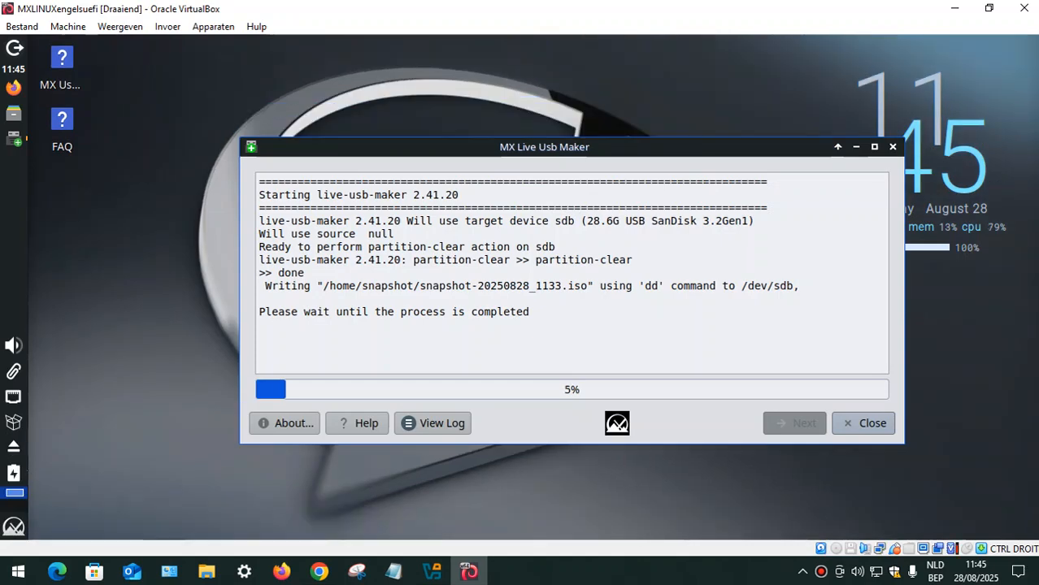